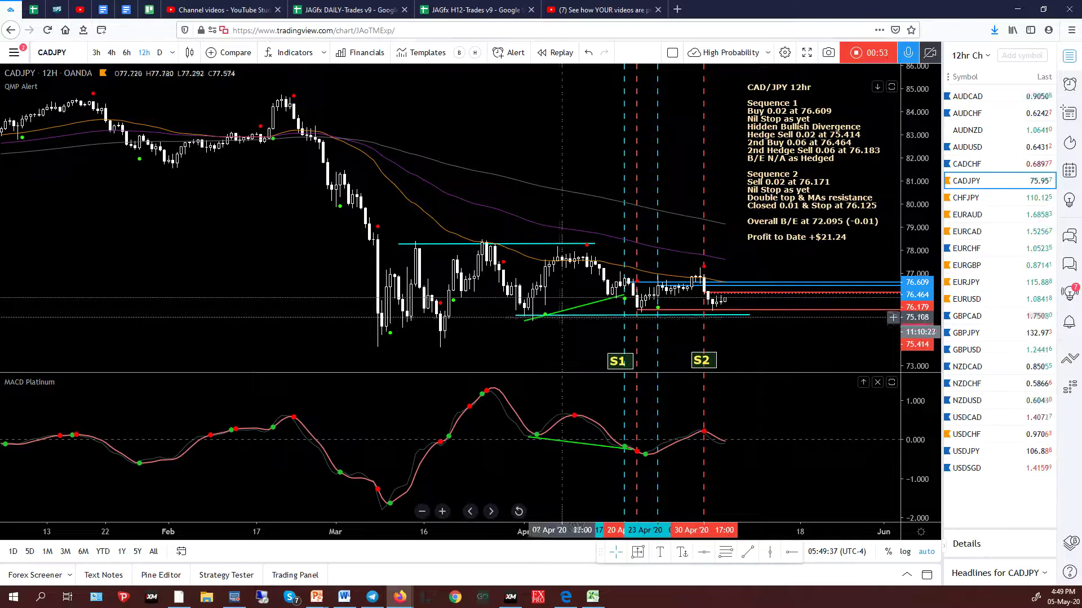
pyautogui.moveTo(624, 296); pyautogui.dragTo(616, 296)
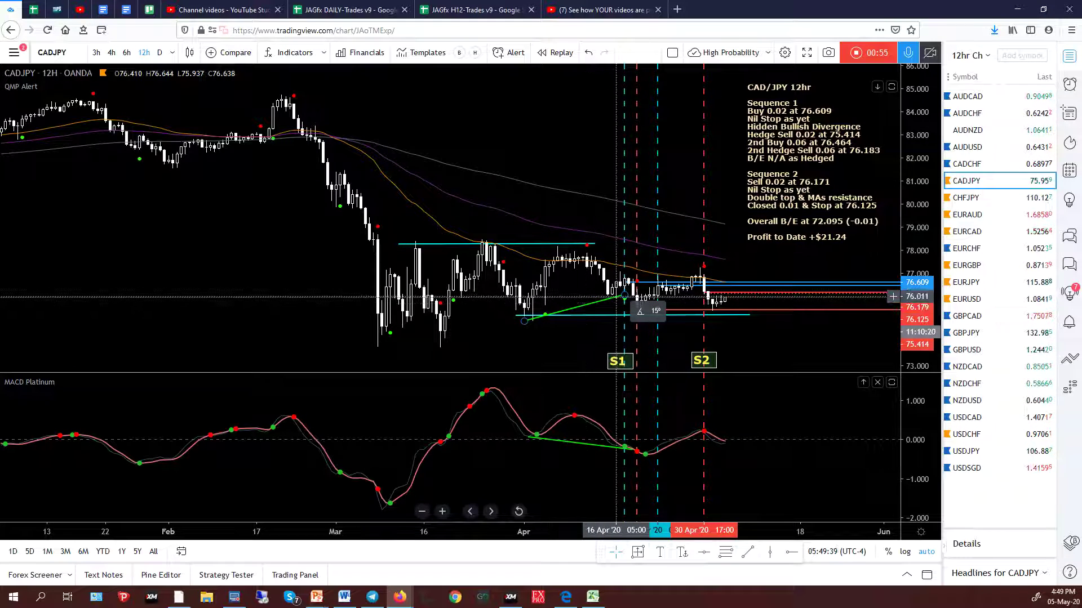
pyautogui.click(611, 333)
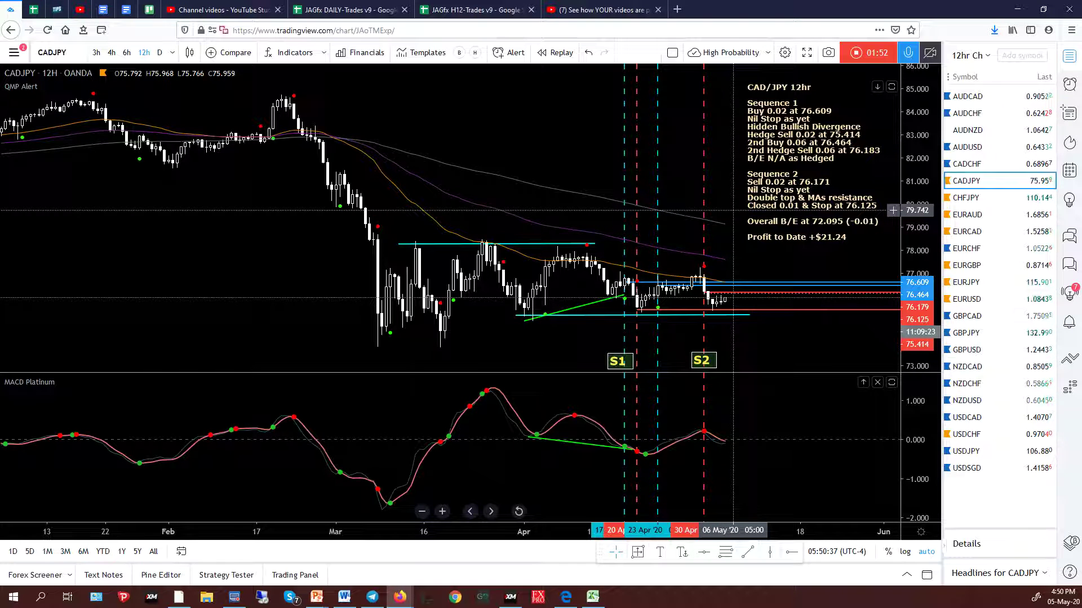
pyautogui.click(728, 314)
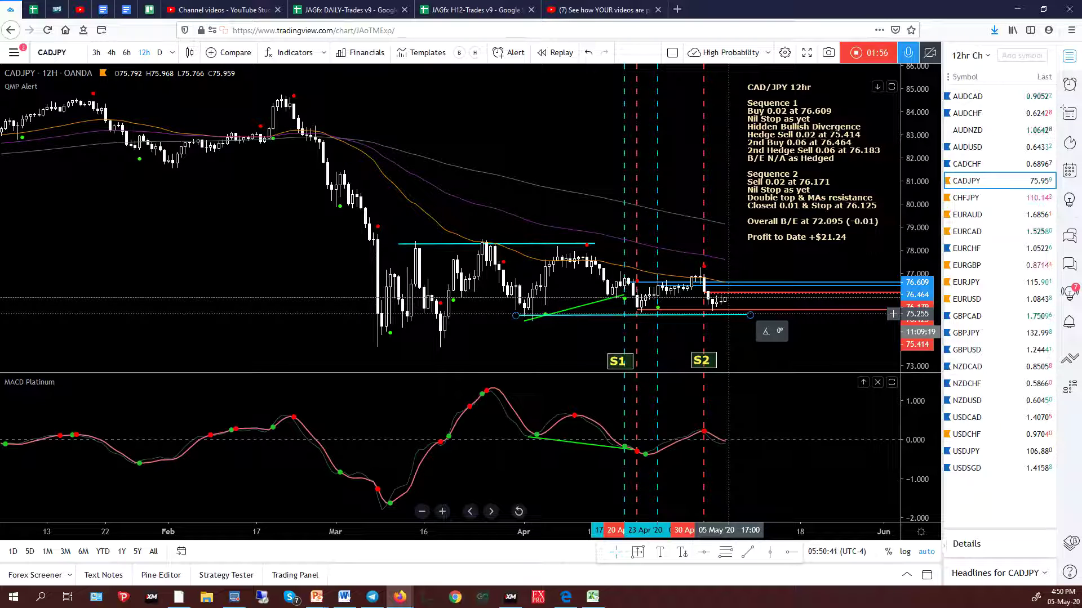
pyautogui.click(829, 243)
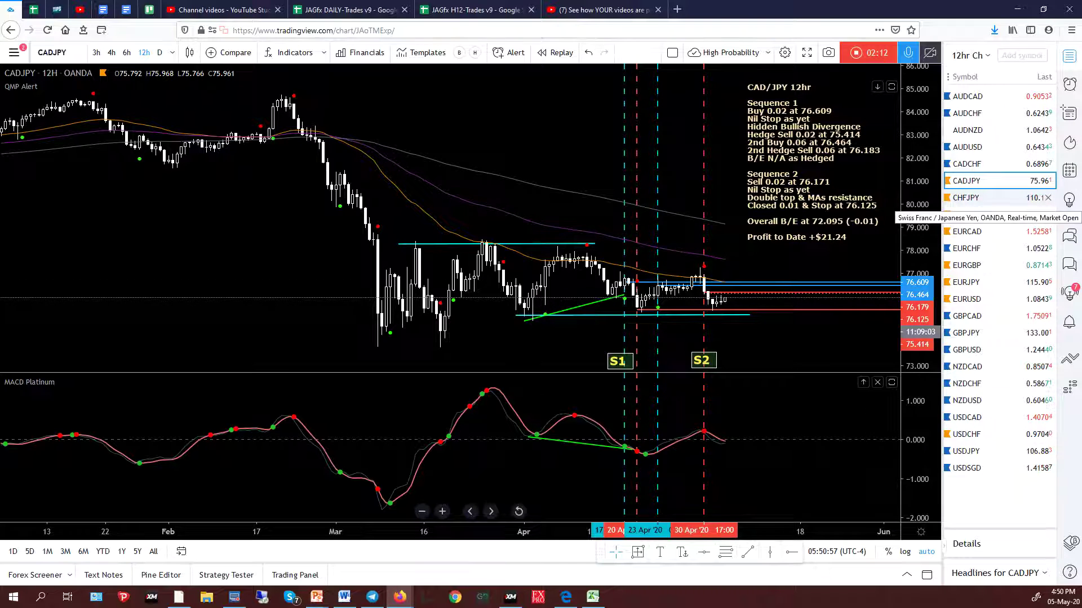
# Review the CHF/JPY chart, panning it for room on the right, then load EUR/AUD 12-hour
pyautogui.click(974, 197)
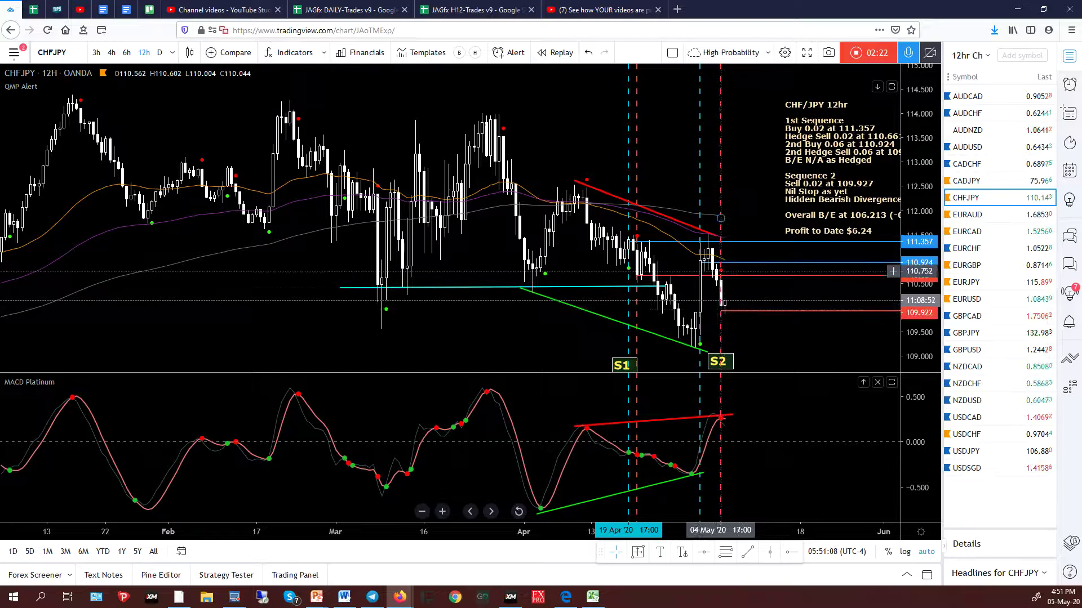
pyautogui.moveTo(747, 184); pyautogui.dragTo(716, 186)
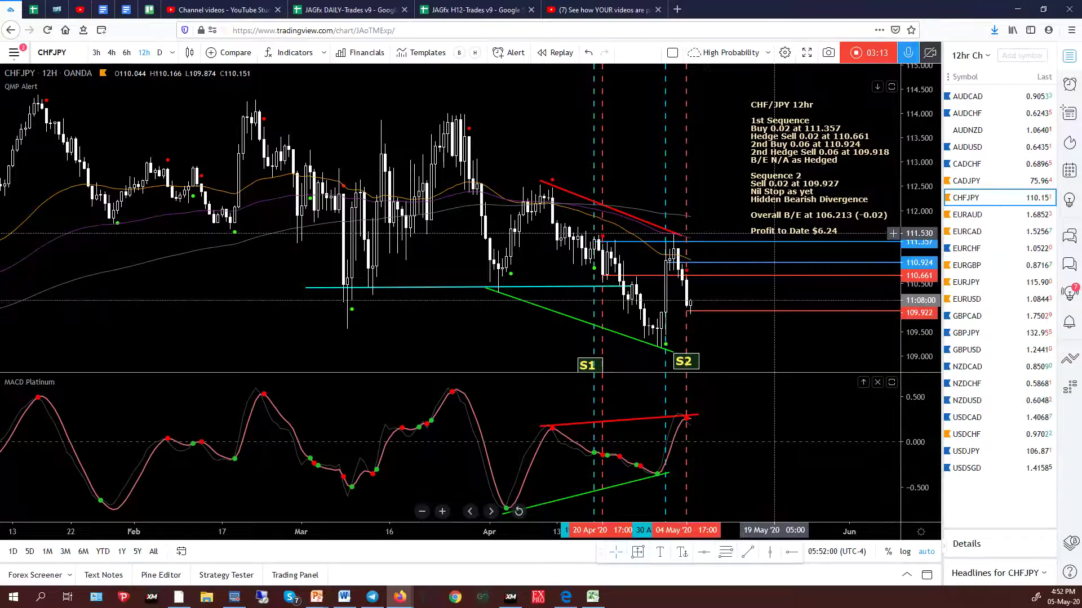
pyautogui.click(991, 214)
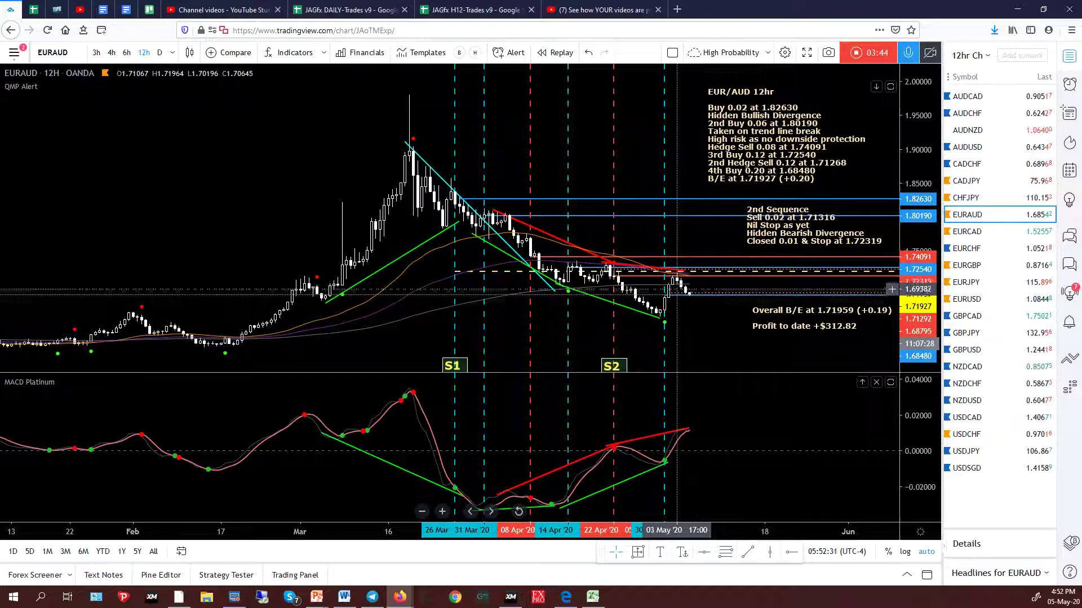
# Nudge the EUR/AUD '2nd Sequence' and 'Overall B/E' notes left, then load the EUR/CAD chart
pyautogui.click(706, 293)
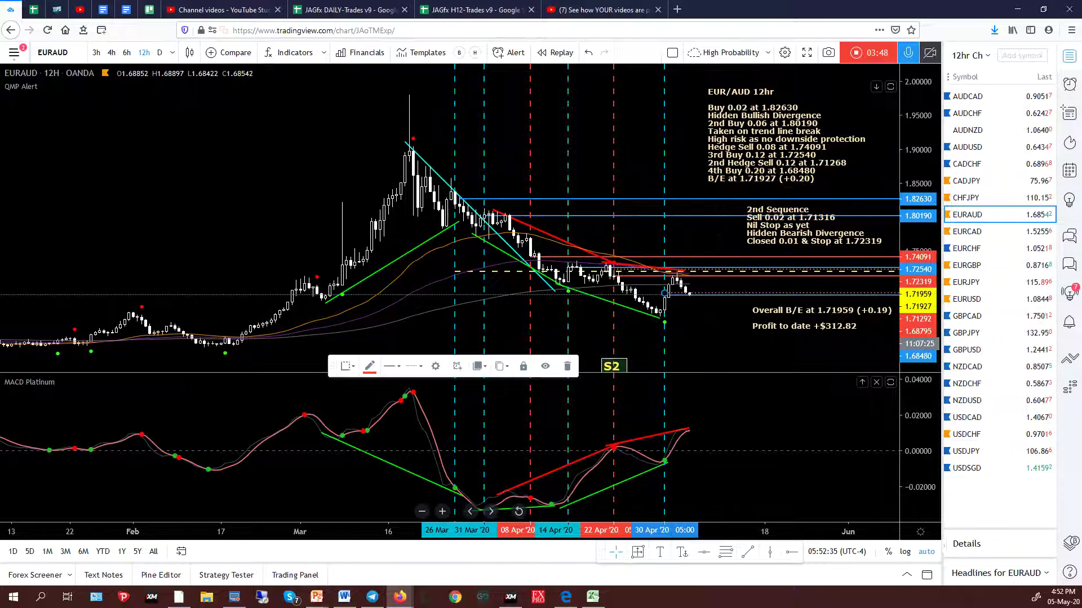
pyautogui.click(568, 367)
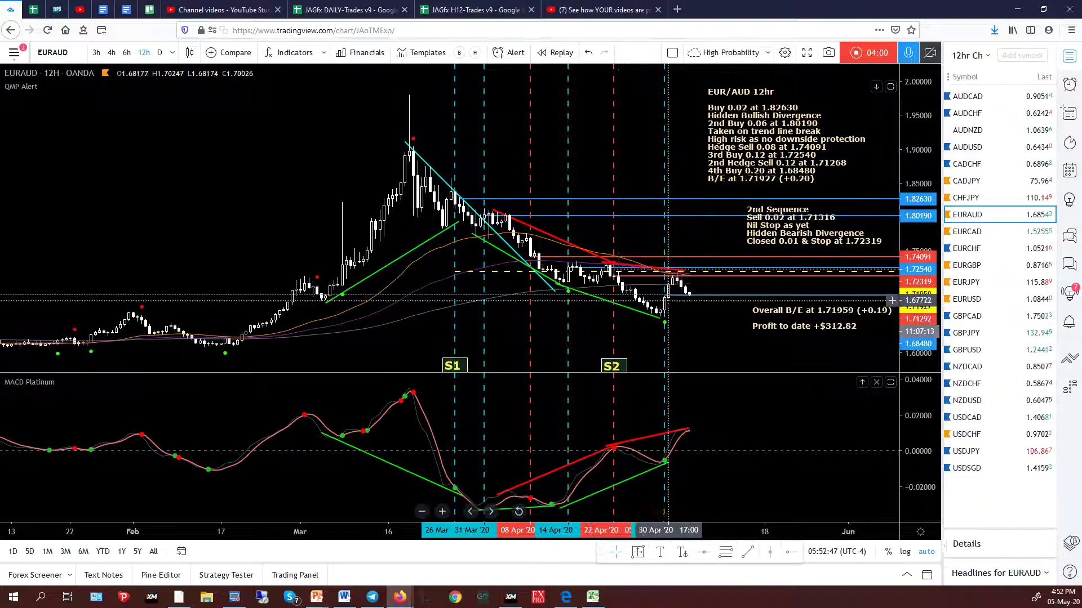
pyautogui.click(777, 236)
pyautogui.moveTo(778, 235); pyautogui.dragTo(764, 235)
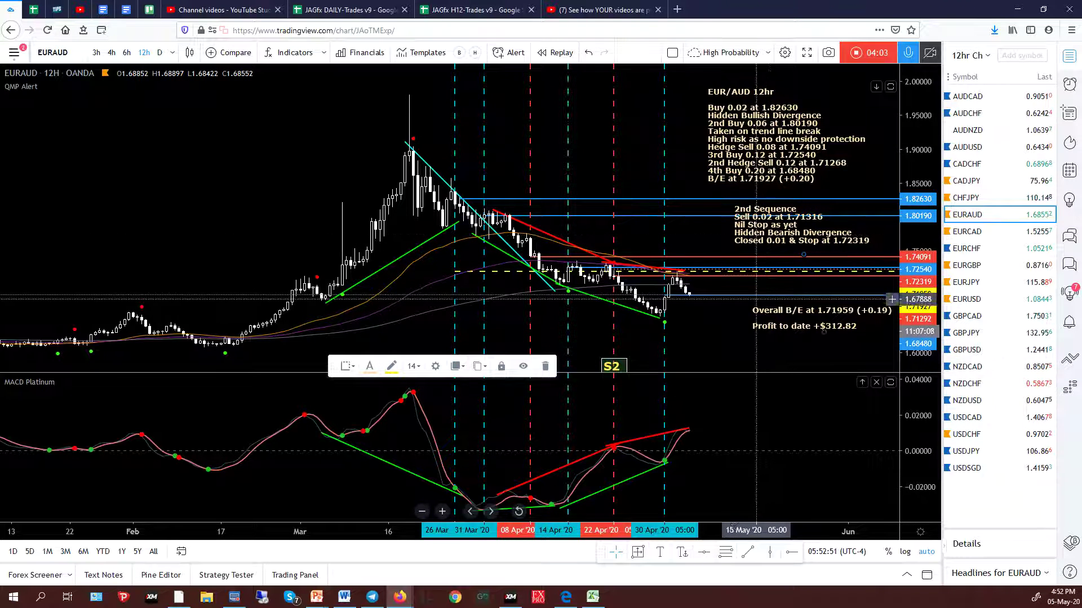
pyautogui.moveTo(780, 320); pyautogui.dragTo(760, 321)
pyautogui.click(758, 321)
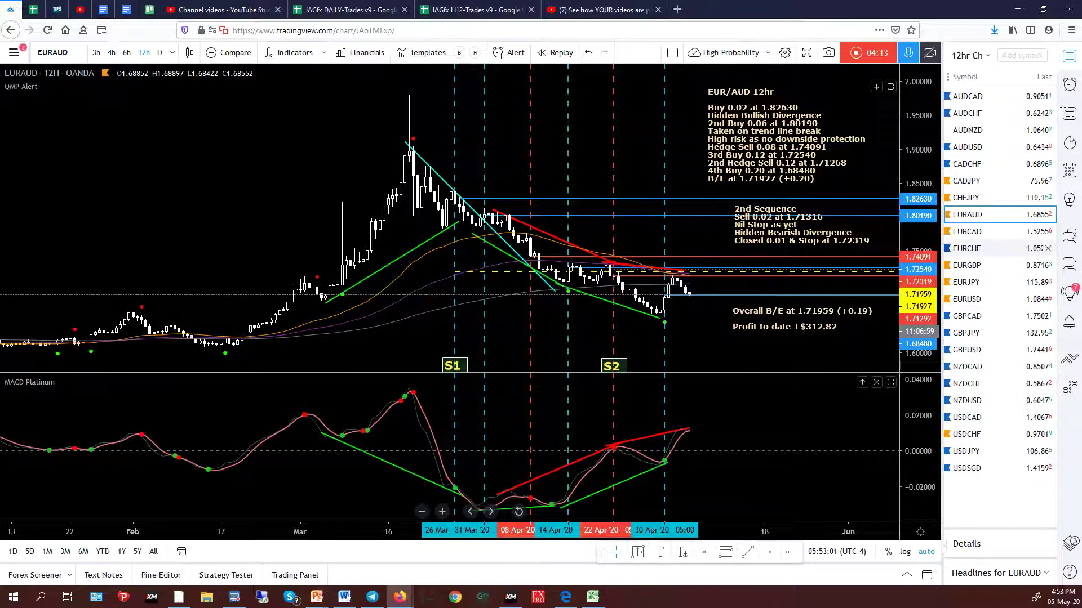
pyautogui.click(975, 232)
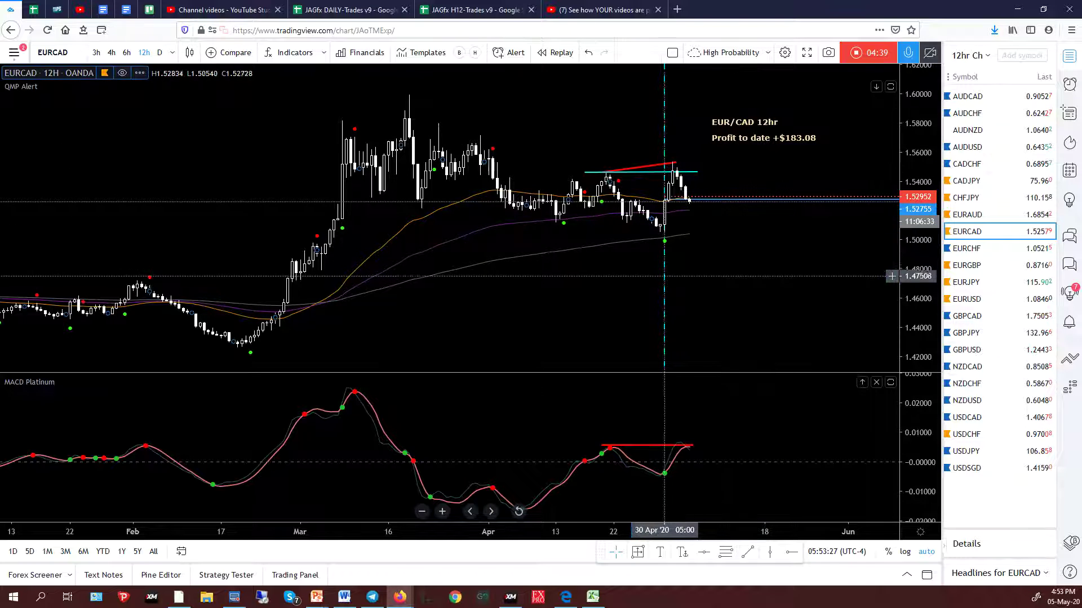
# Delete the outdated 1.52755 horizontal line and the 30 Apr vertical line from EUR/CAD
pyautogui.click(890, 200)
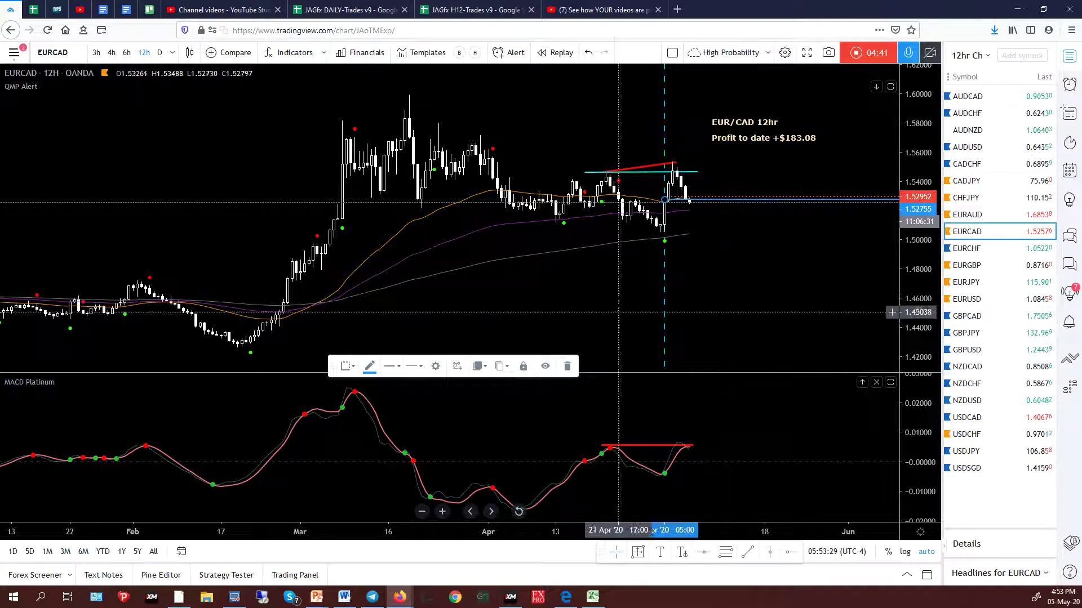
pyautogui.press('Delete')
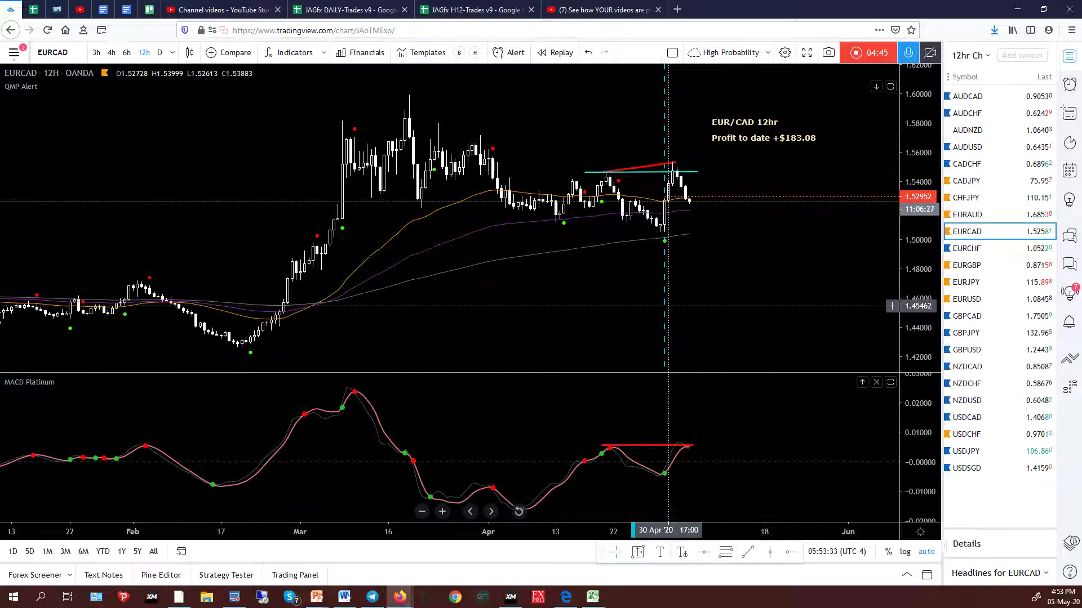
pyautogui.click(665, 285)
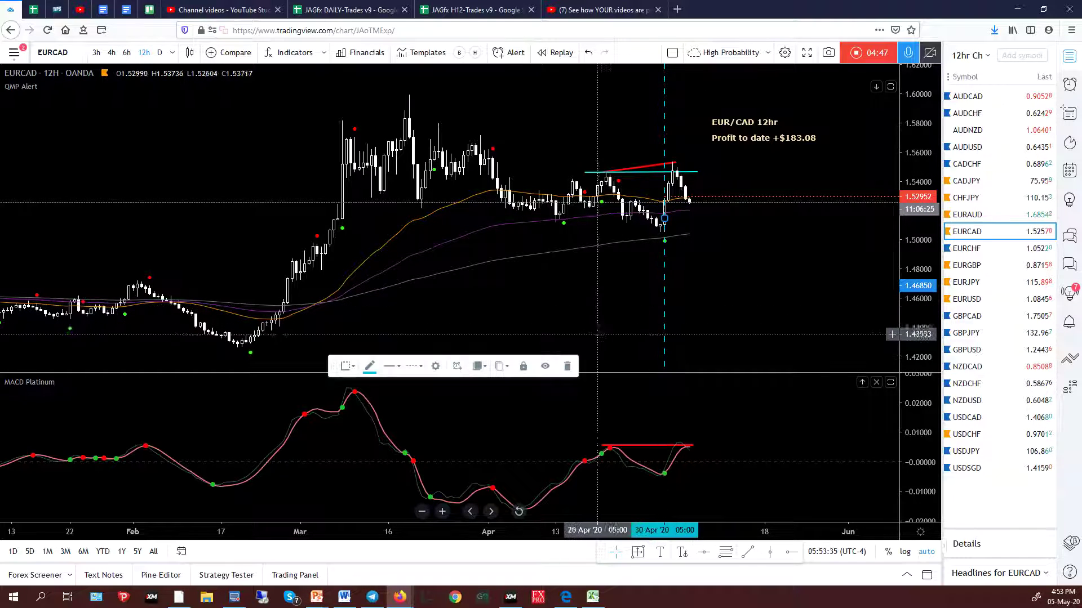
pyautogui.press('Delete')
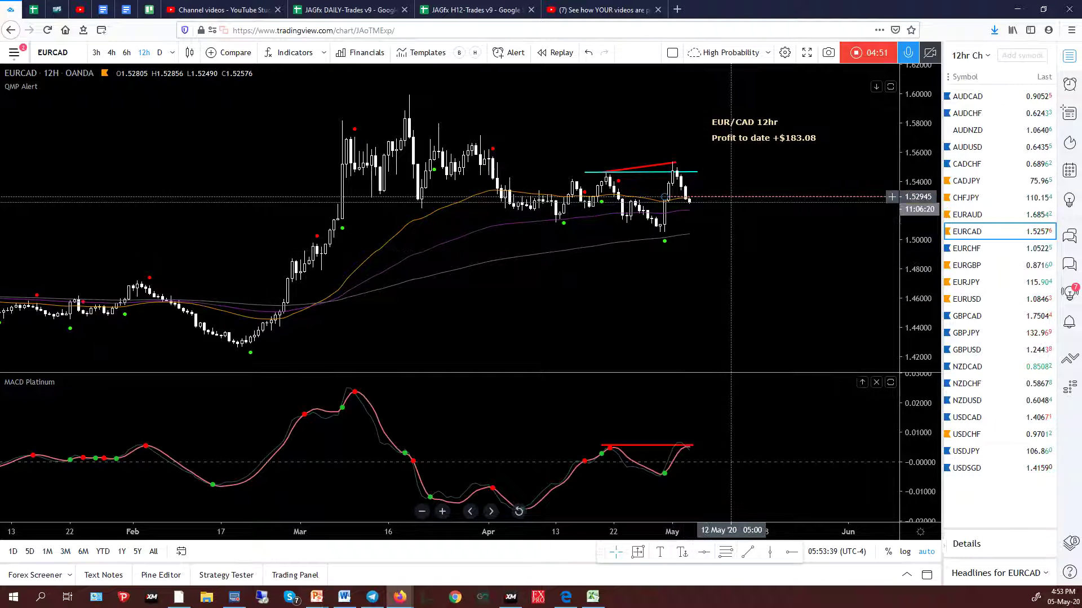
pyautogui.hotkey('ctrl', 'z')
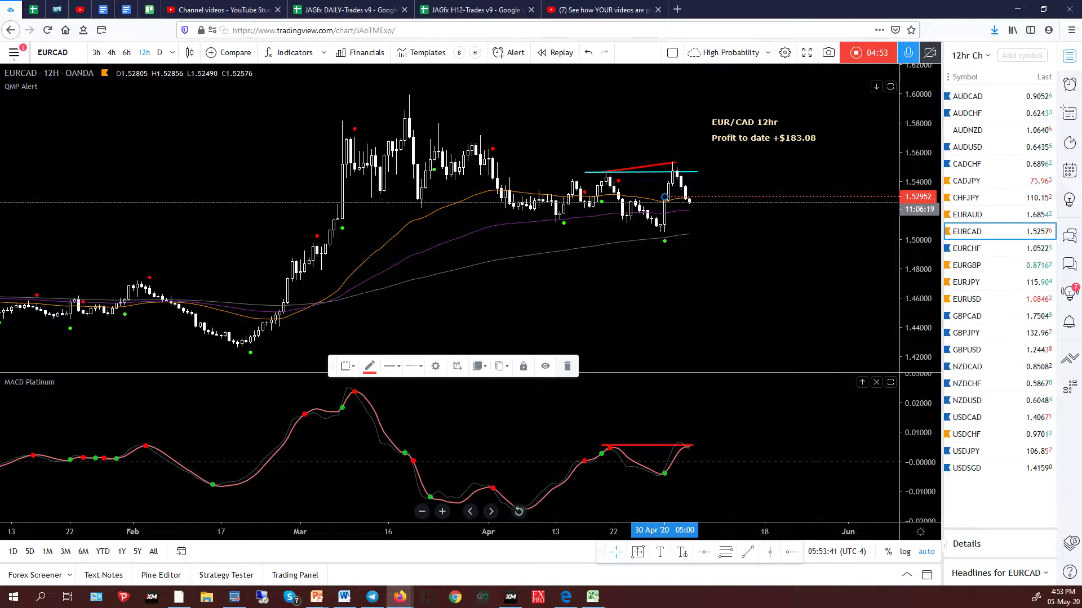
pyautogui.press('Escape')
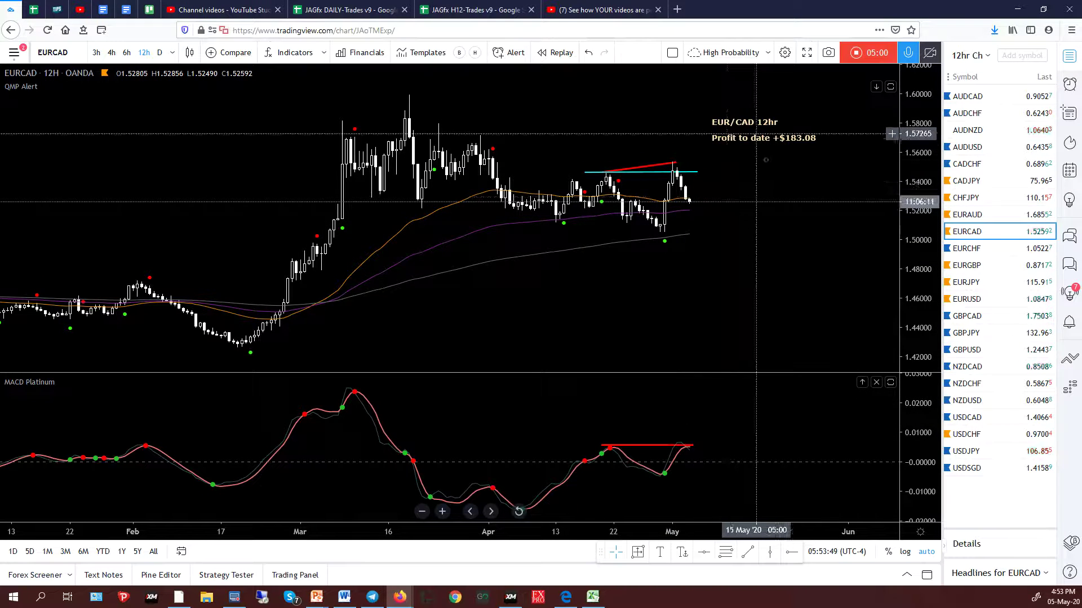
# Shift the EUR/CAD title note right and unflag EURCAD in the watchlist
pyautogui.moveTo(756, 129); pyautogui.dragTo(781, 133)
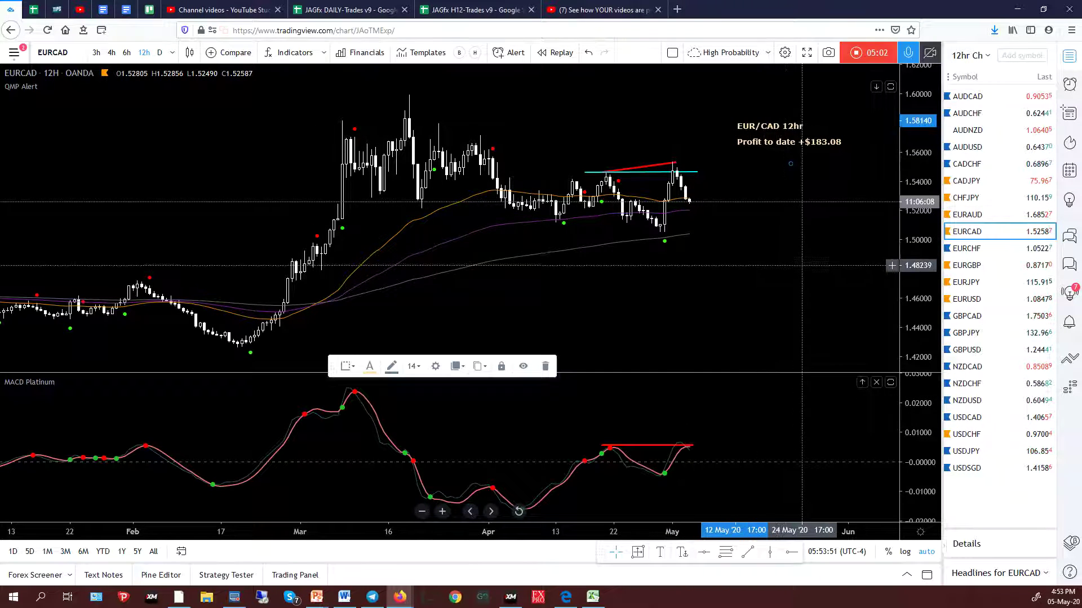
pyautogui.click(818, 268)
pyautogui.rightClick(991, 231)
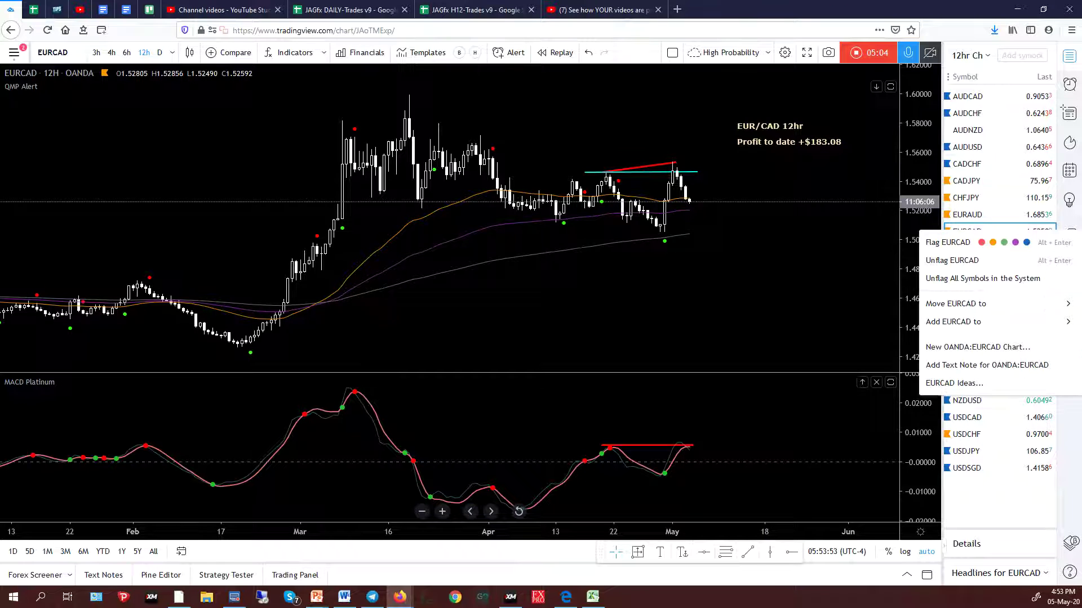
pyautogui.click(957, 260)
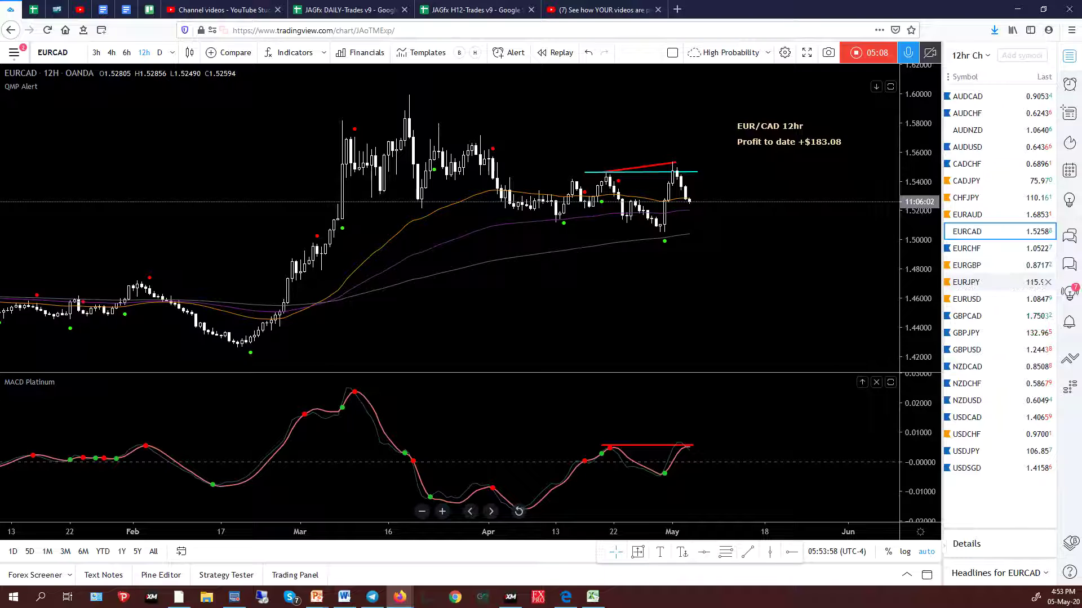
# Review the EUR/GBP chart and its cyan support trend line, then load EUR/JPY 12-hour
pyautogui.click(980, 266)
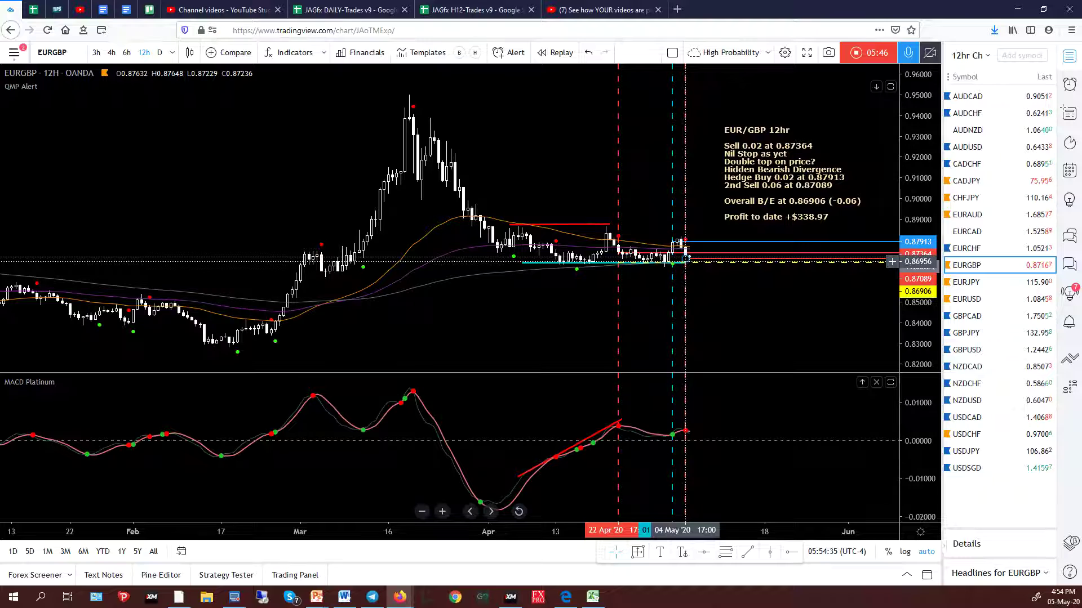
pyautogui.click(689, 262)
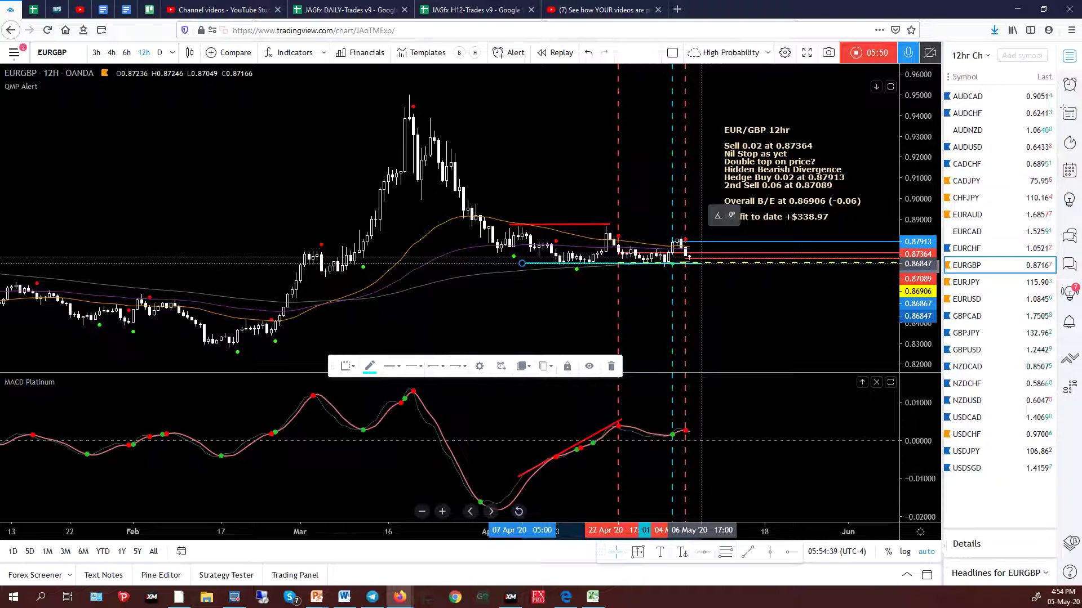
pyautogui.click(589, 284)
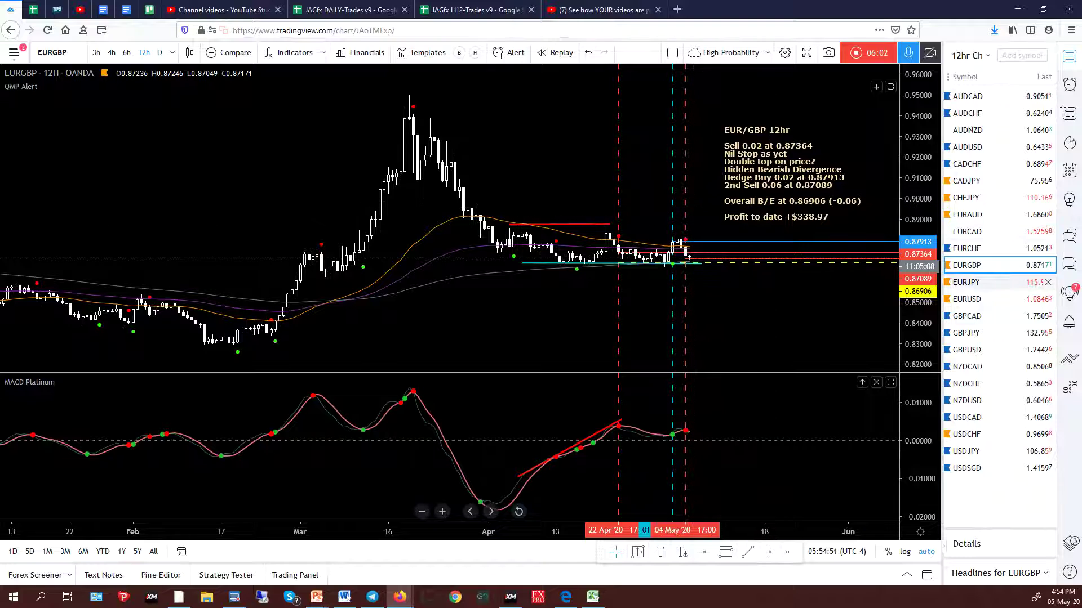
pyautogui.click(974, 281)
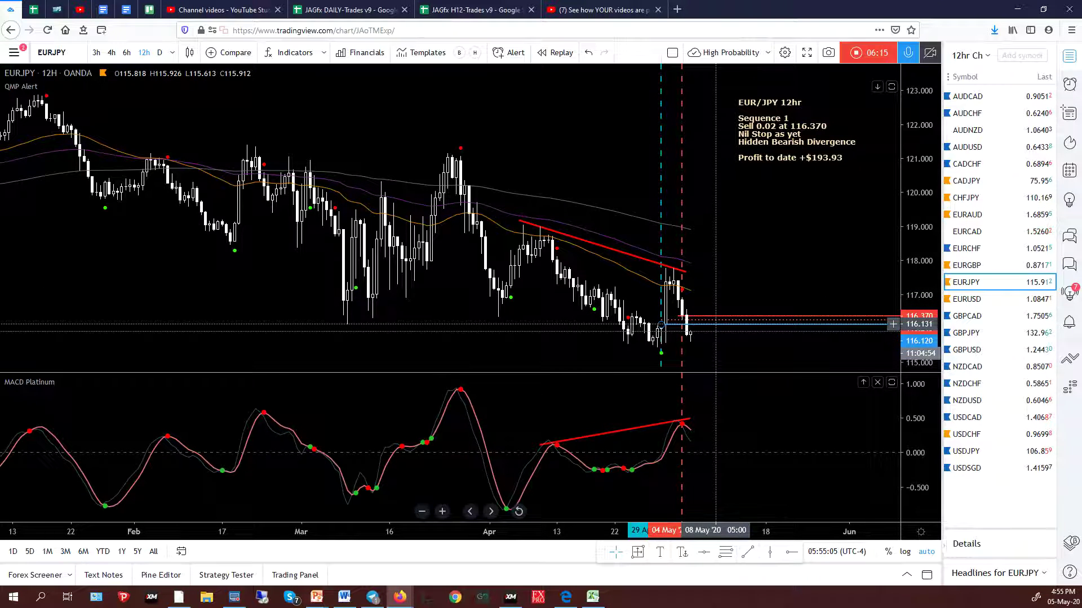
# Delete the blue 116.245 horizontal line from EUR/JPY, then load the EUR/USD chart
pyautogui.click(715, 324)
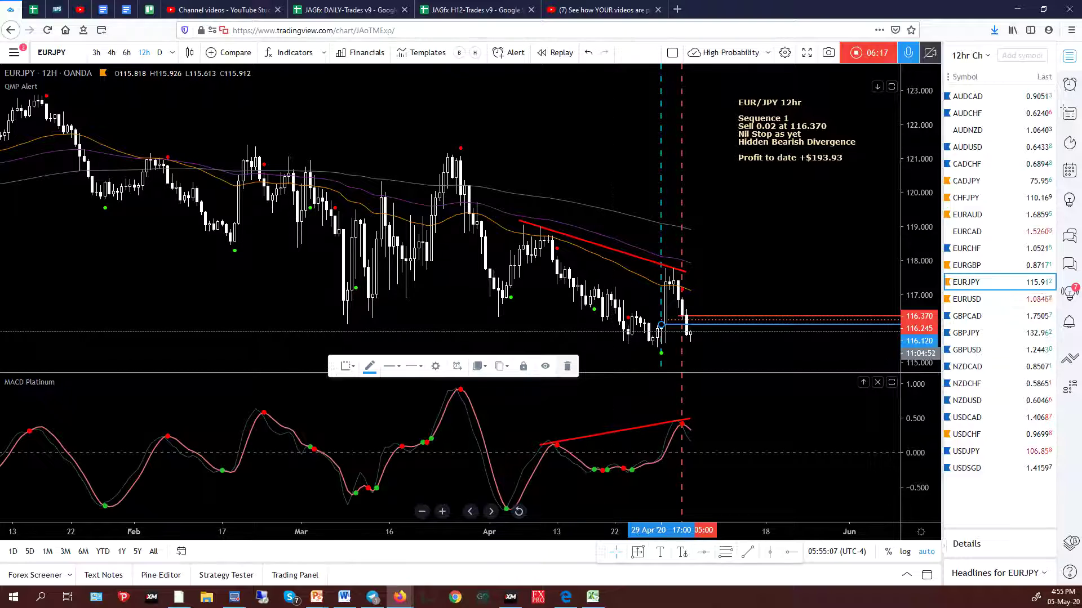
pyautogui.click(724, 324)
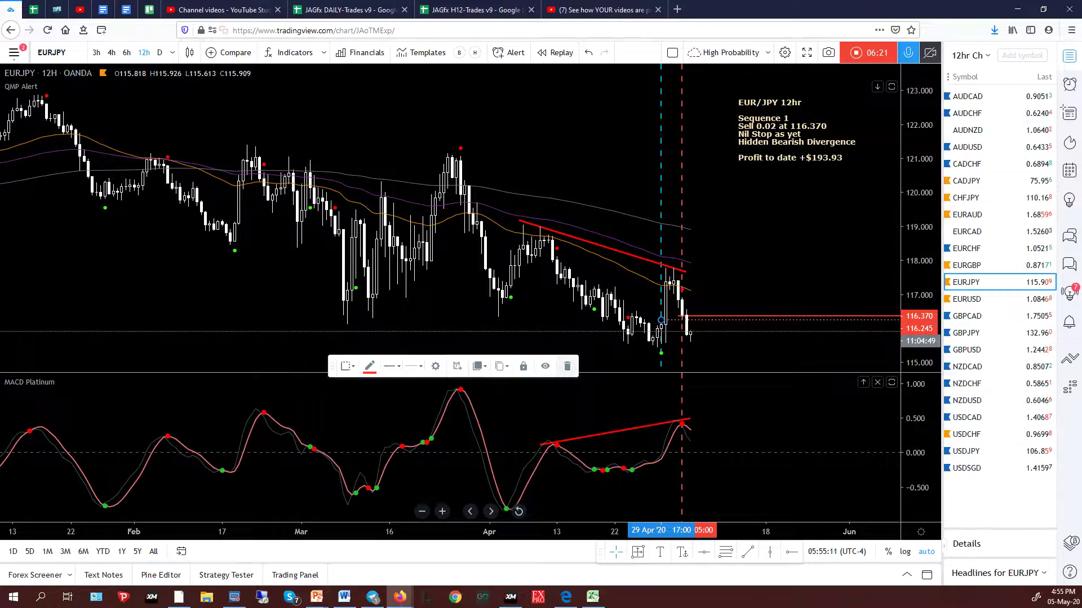
pyautogui.press('Delete')
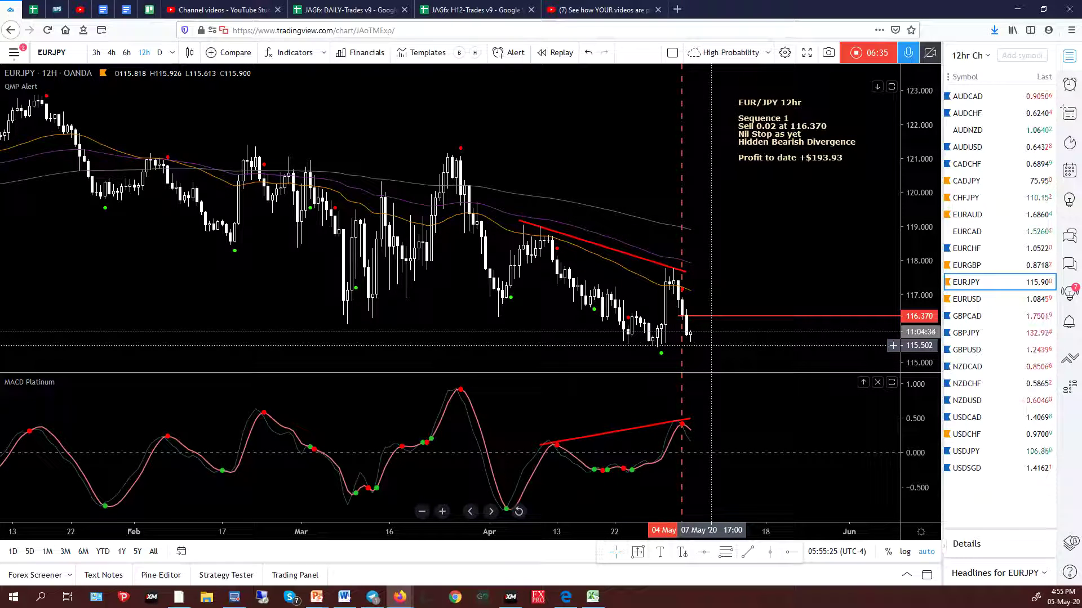
pyautogui.click(980, 299)
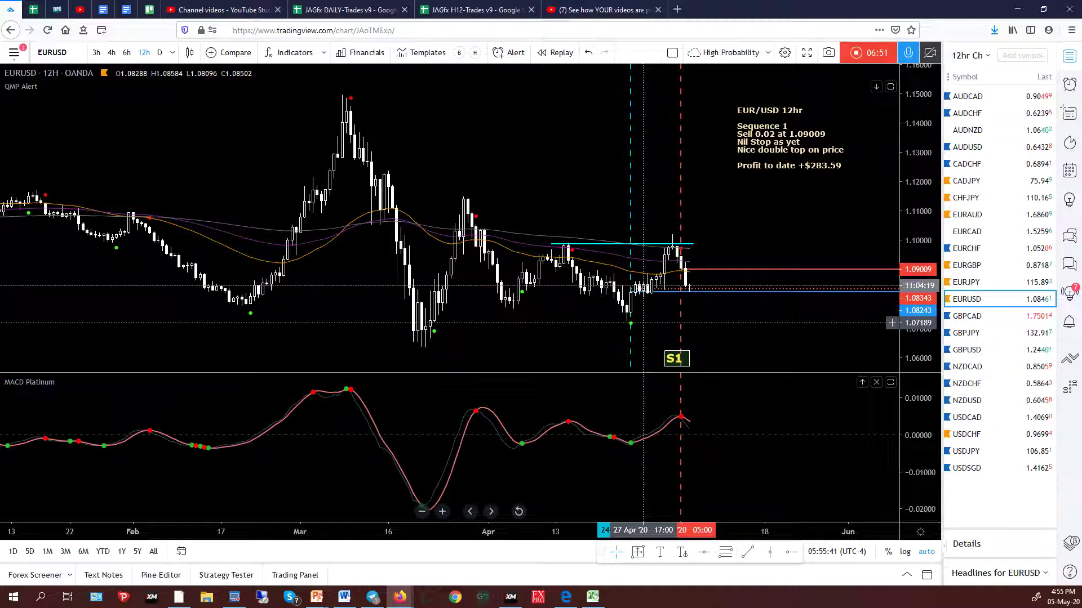
# Remove the 24 Apr date line and the blue line near 1.0824 from EUR/USD
pyautogui.click(631, 347)
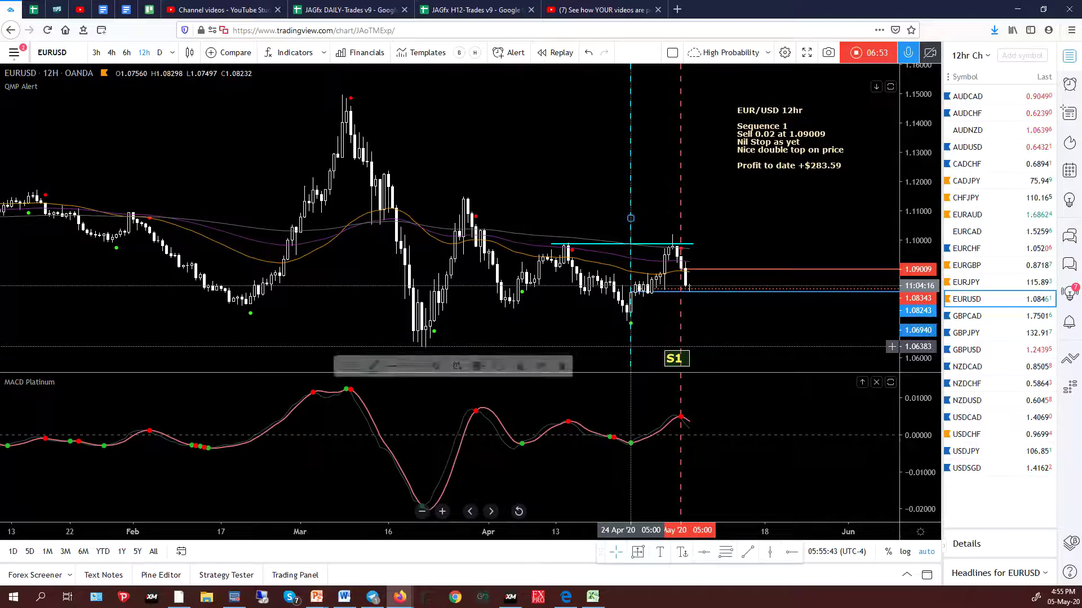
pyautogui.press('Delete')
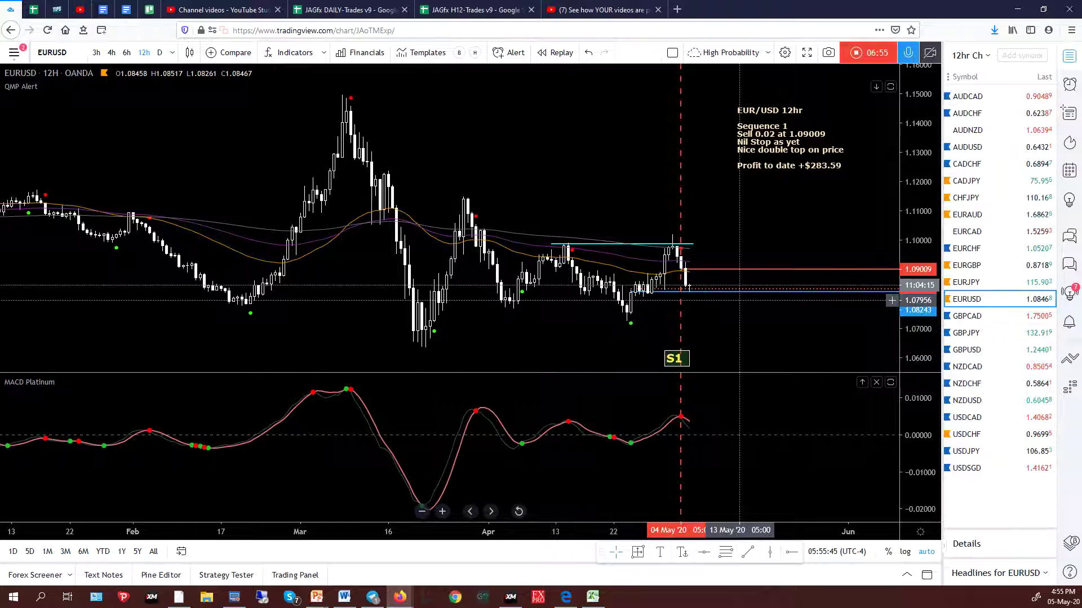
pyautogui.hotkey('ctrl', 'z')
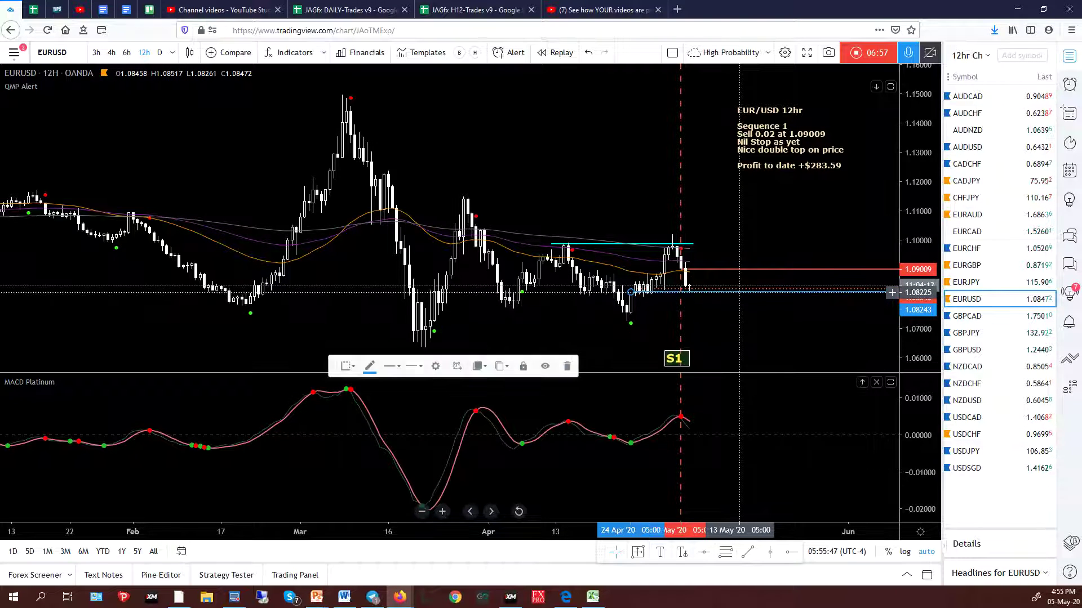
pyautogui.press('Delete')
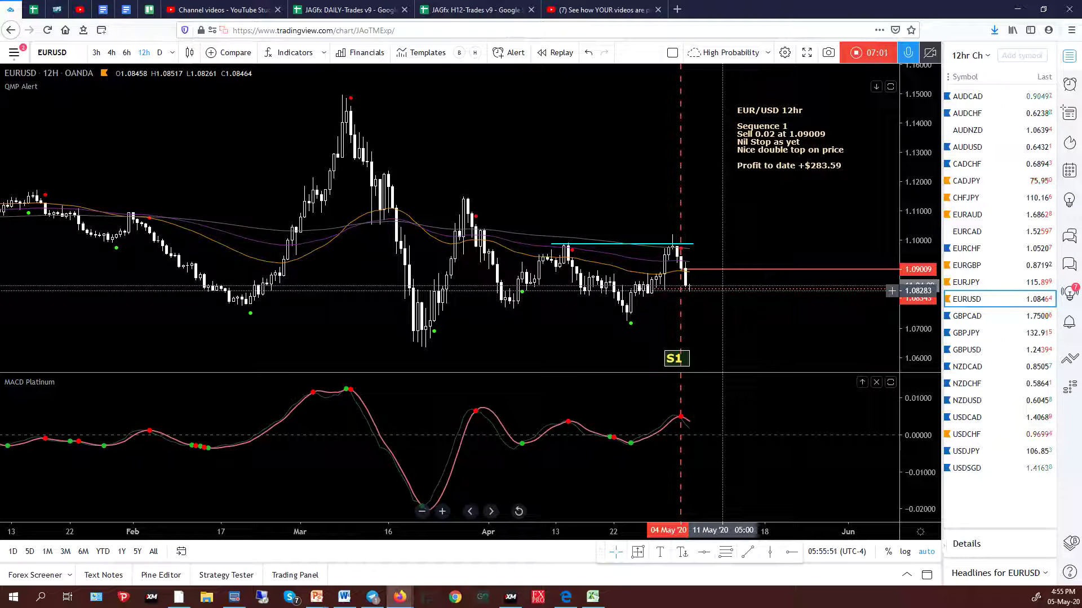
# Delete the red dotted 1.08343 line, then load the USD/CHF chart
pyautogui.click(723, 289)
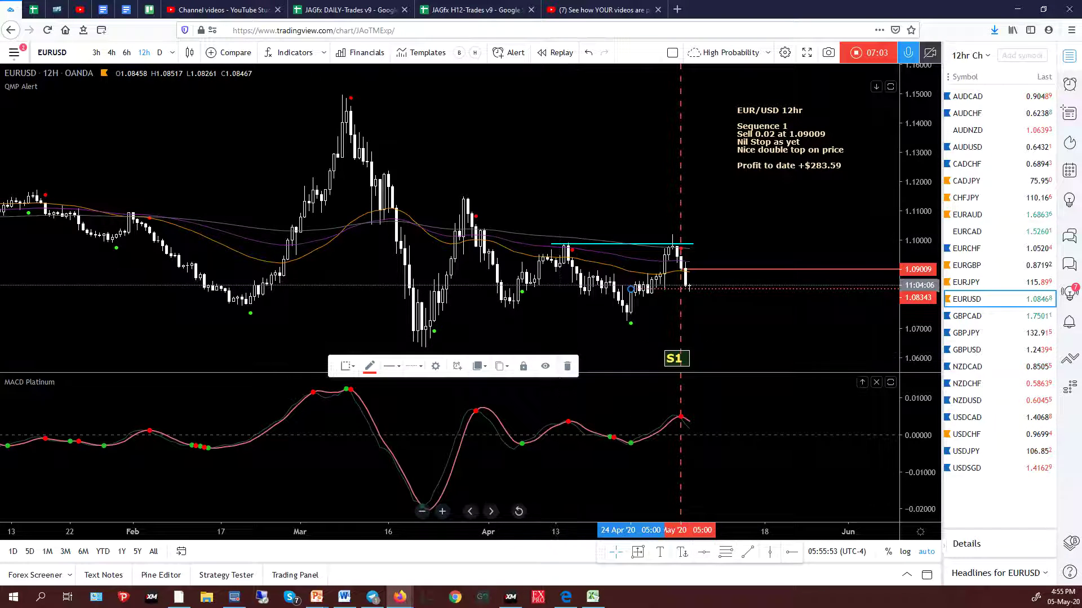
pyautogui.press('Delete')
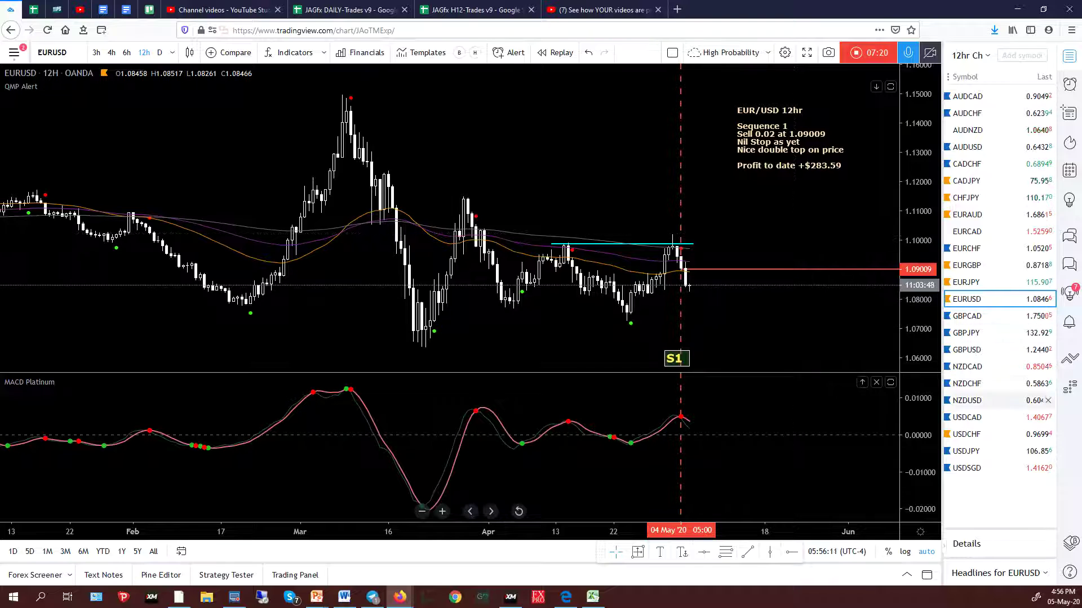
pyautogui.click(975, 434)
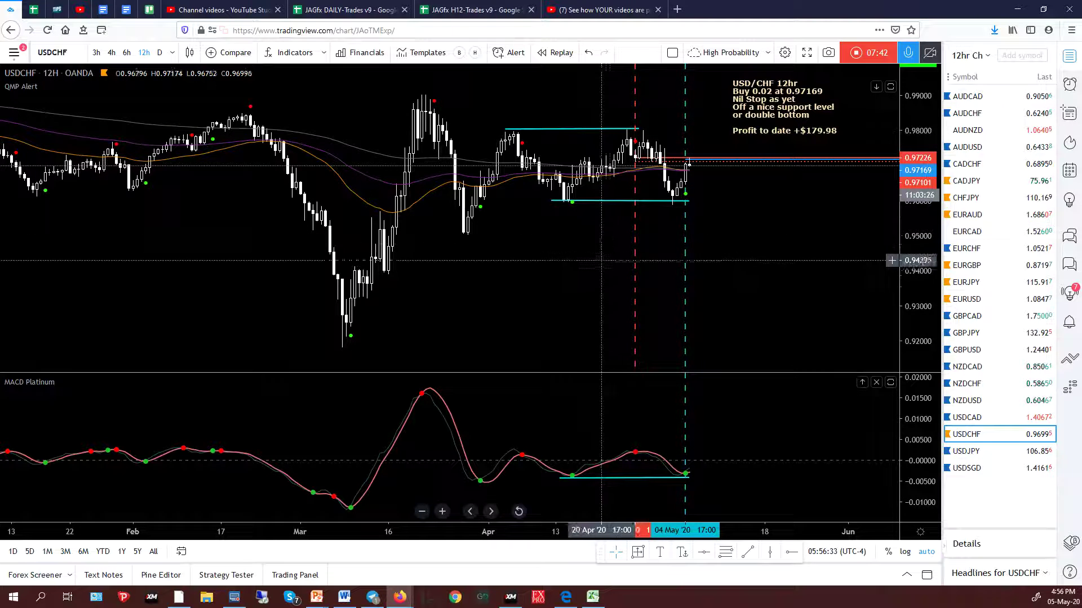
# Delete the red dashed date line and red 0.97226 line, keeping the blue 0.97169 entry line
pyautogui.click(634, 239)
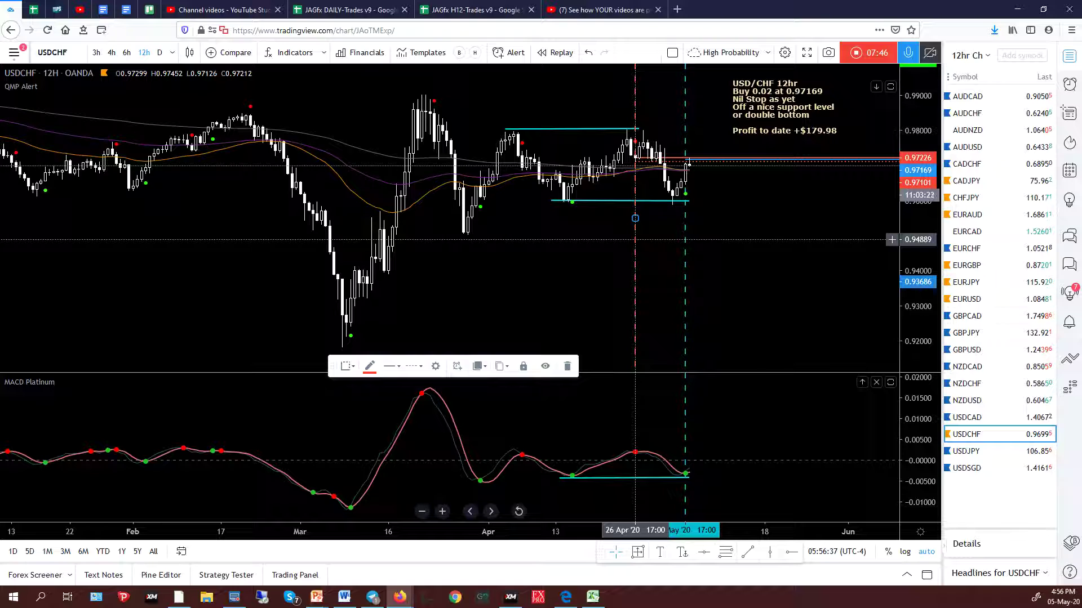
pyautogui.press('Delete')
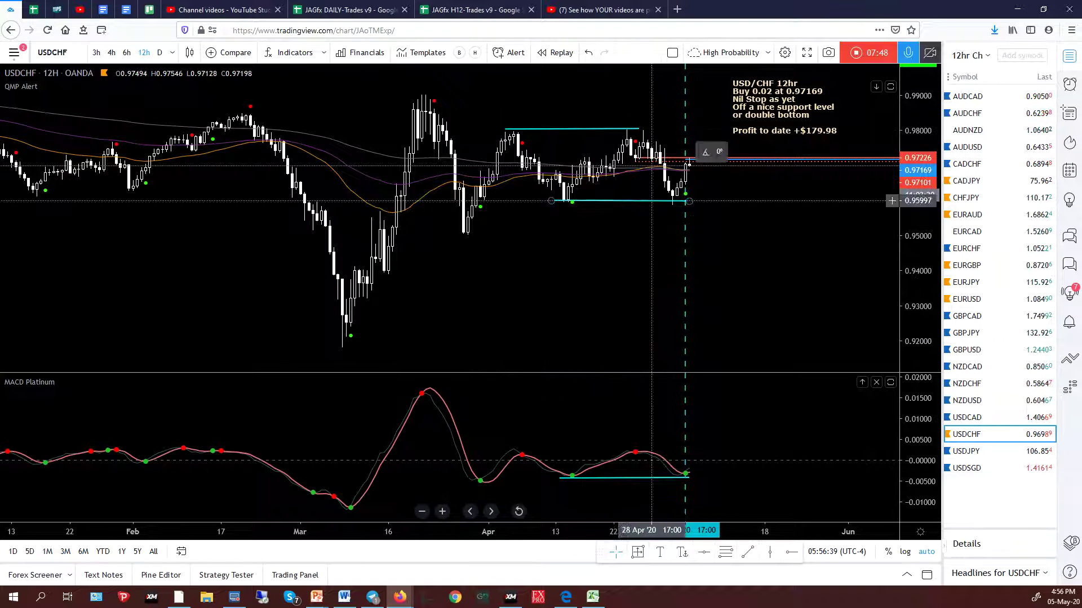
pyautogui.click(672, 158)
pyautogui.press('Delete')
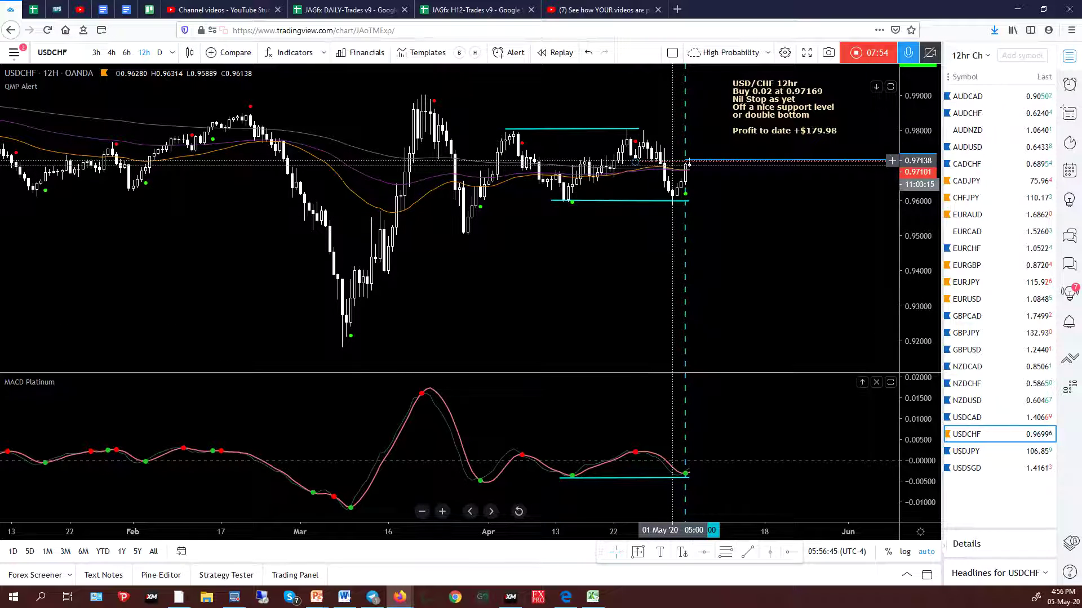
pyautogui.click(672, 161)
pyautogui.click(576, 351)
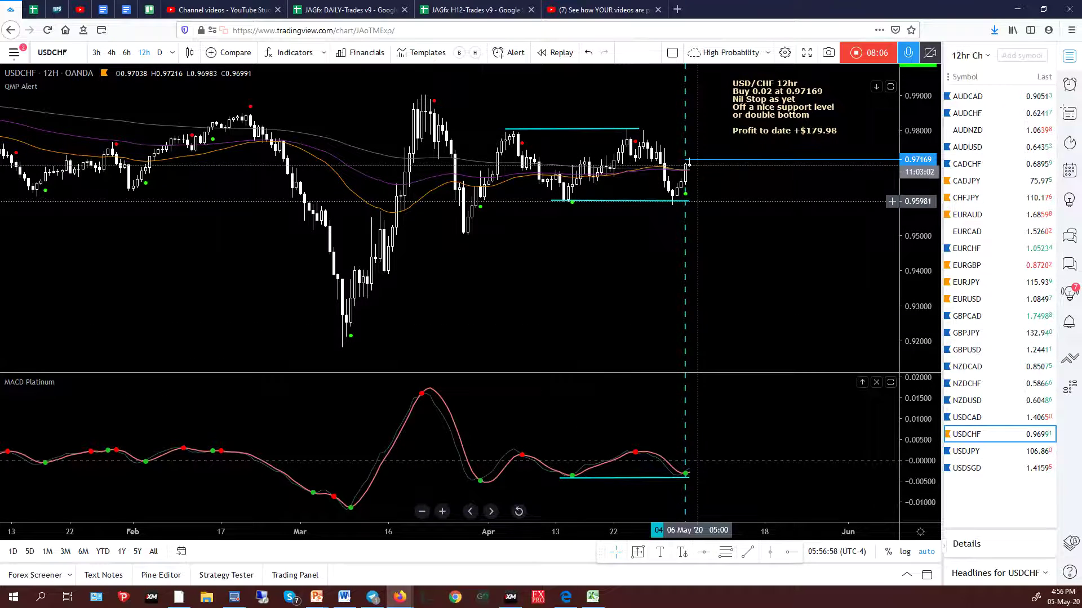
# Stretch the upper cyan resistance line's right end further right on USD/CHF
pyautogui.moveTo(638, 130); pyautogui.dragTo(710, 131)
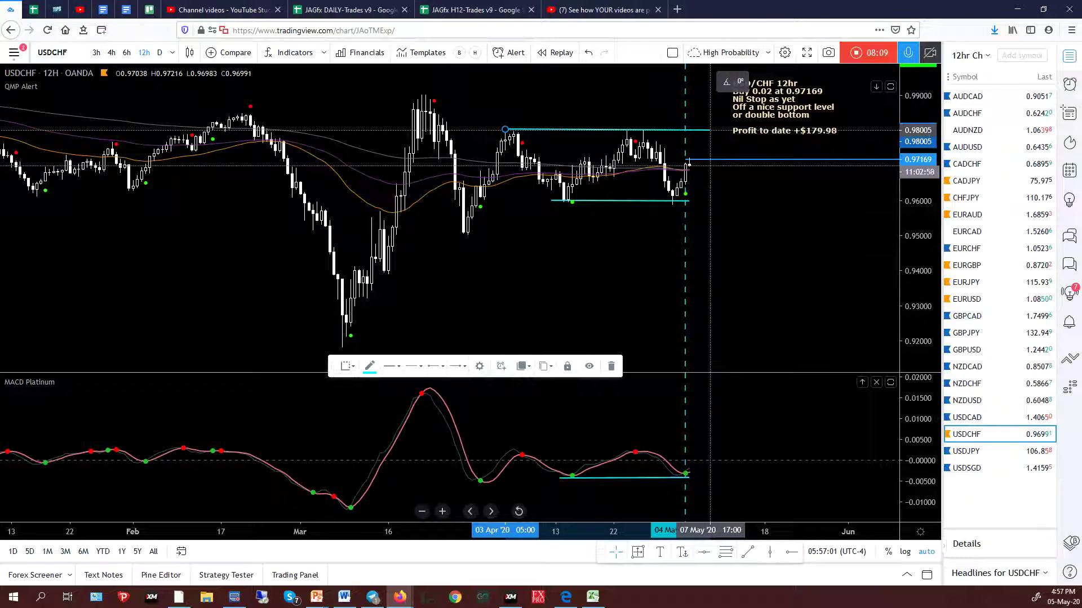
pyautogui.click(718, 135)
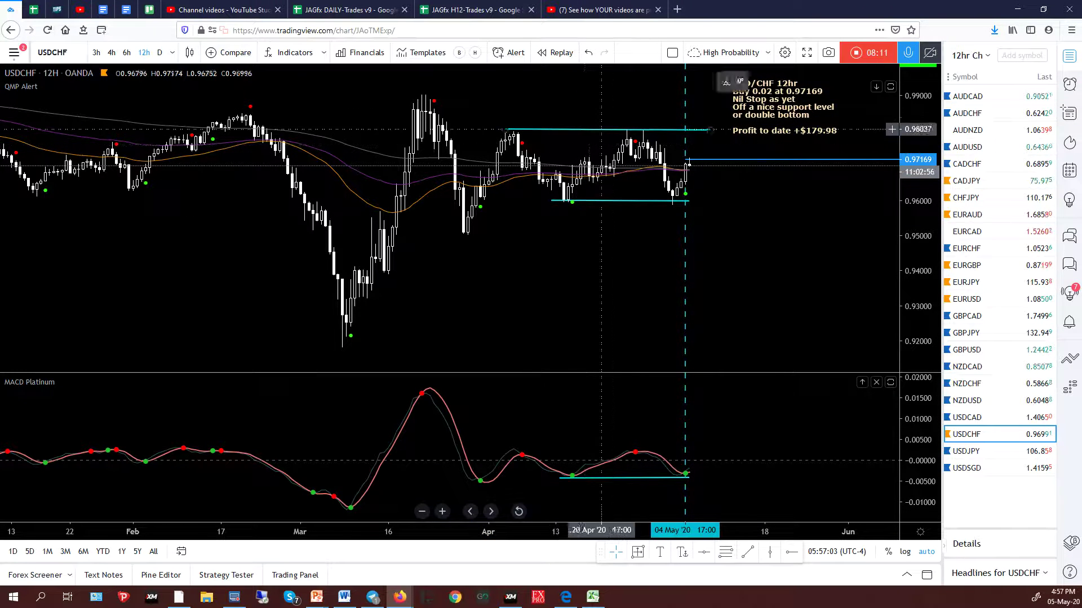
pyautogui.click(672, 200)
pyautogui.click(692, 191)
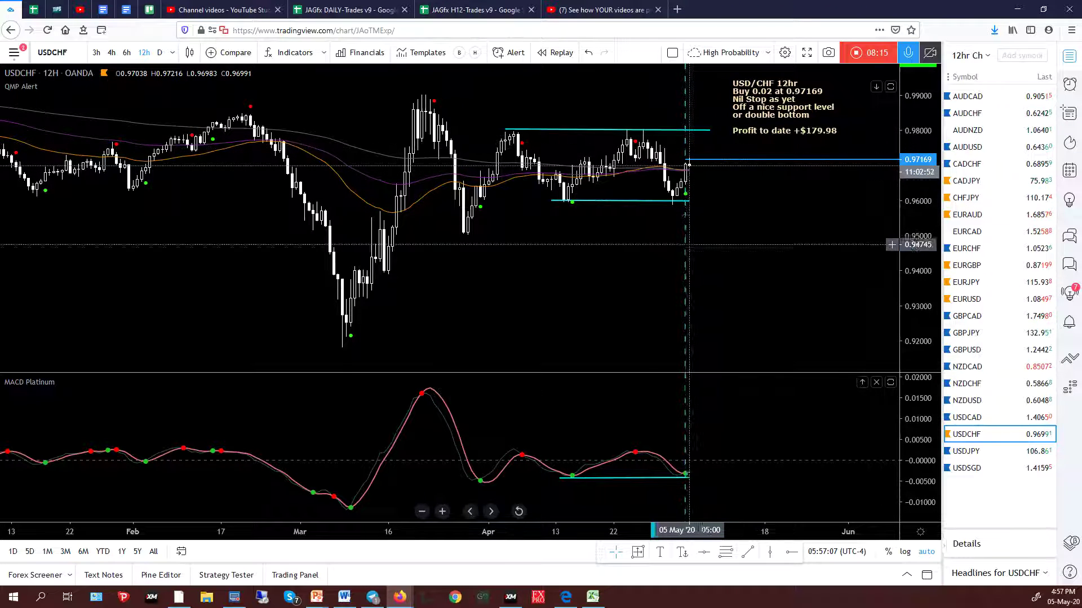
# Adjust the cyan MACD-pane line's right end and shift the trade note slightly right
pyautogui.click(679, 478)
pyautogui.moveTo(686, 477); pyautogui.dragTo(687, 480)
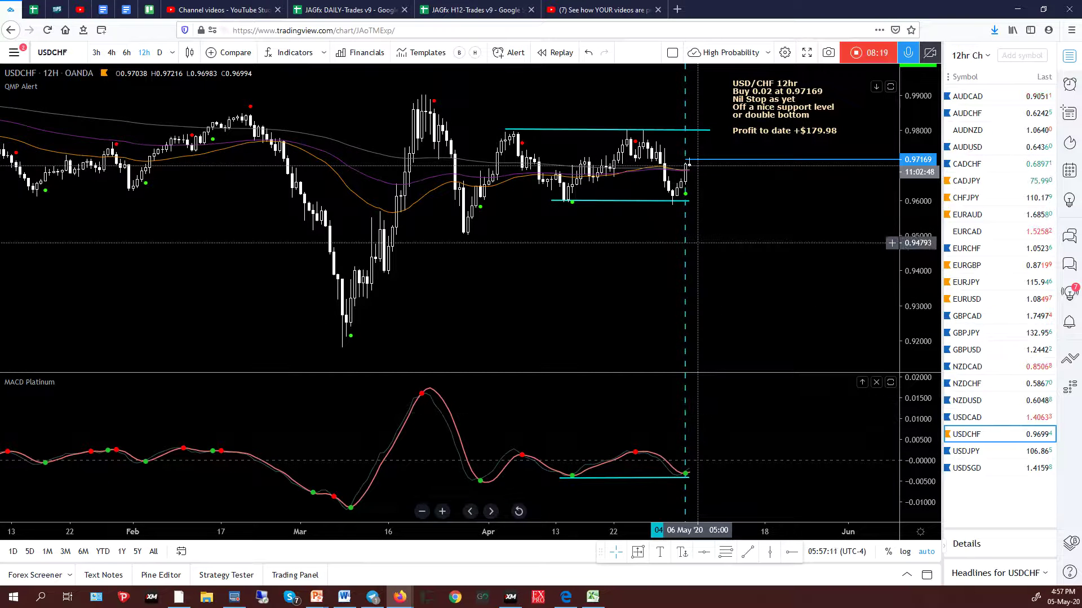
pyautogui.click(751, 102)
pyautogui.moveTo(751, 103); pyautogui.dragTo(760, 104)
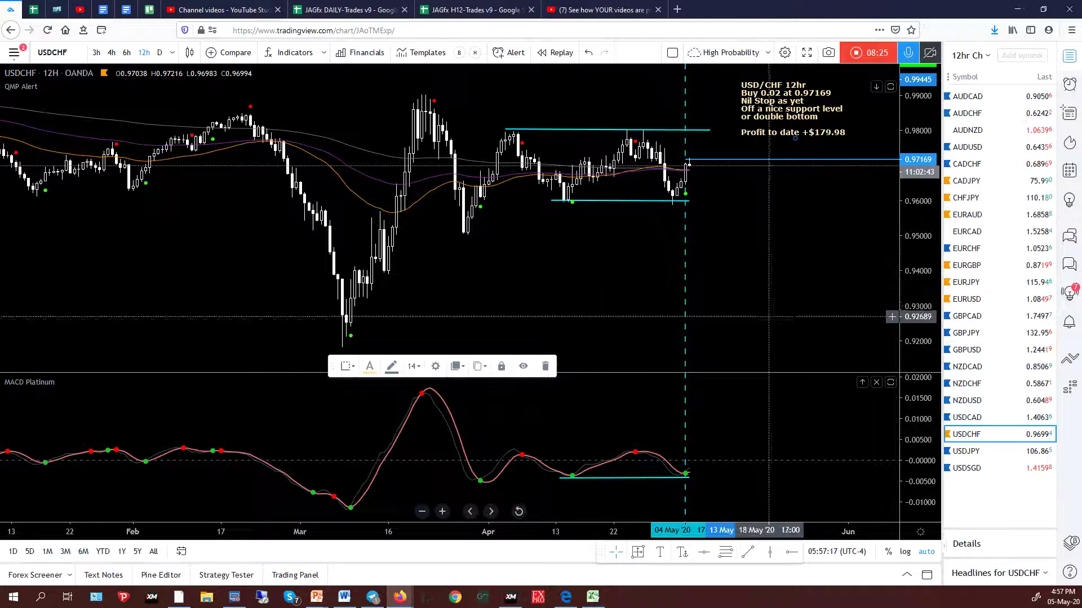
pyautogui.click(592, 308)
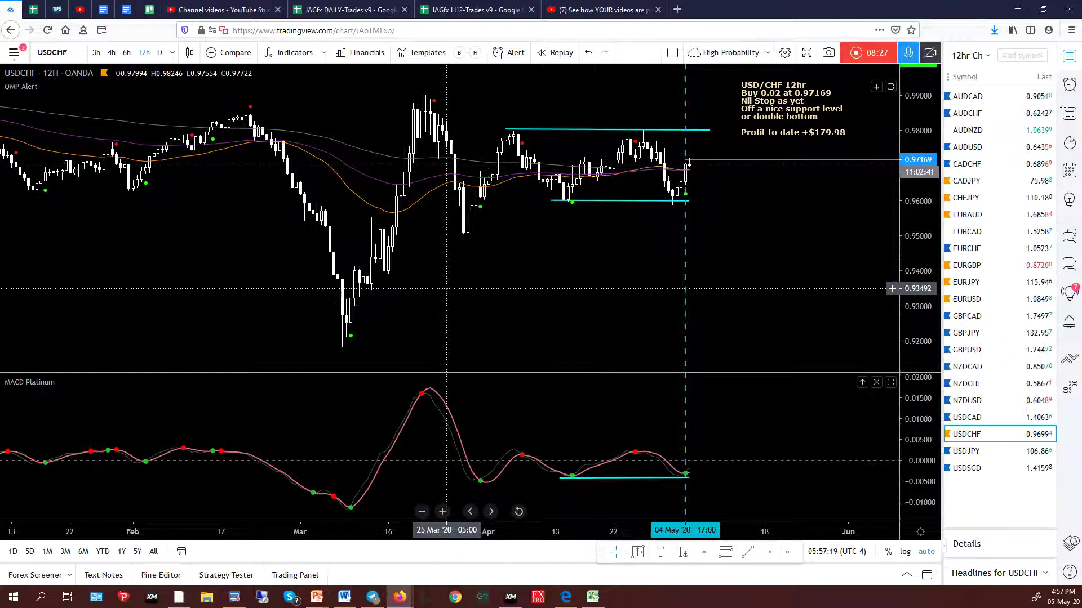